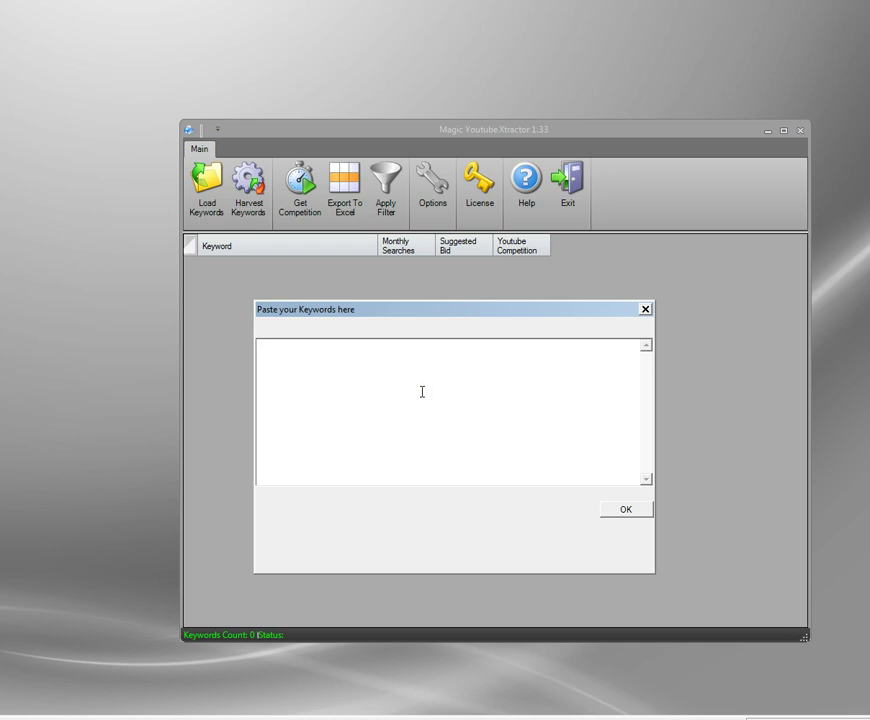
# Enter the seed keywords hunting, hunting guides and hunting rifles on separate lines and submit them for harvesting
pyautogui.write('hunting')
pyautogui.press('Return')
pyautogui.write('hunting guides')
pyautogui.press('Return')
pyautogui.write('hunting ')
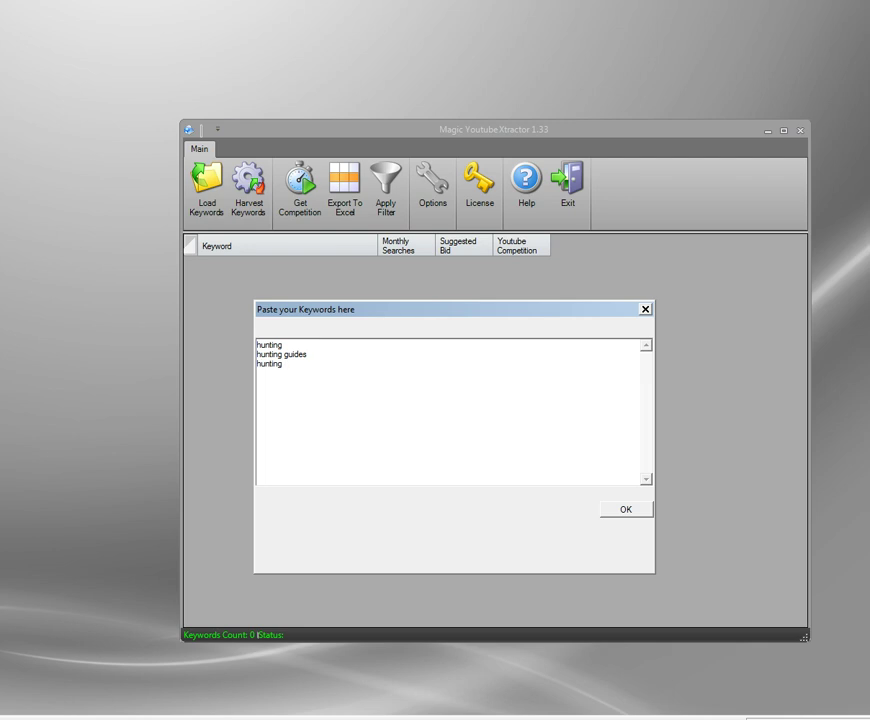
pyautogui.write('rifles')
pyautogui.press('Return')
pyautogui.click(628, 511)
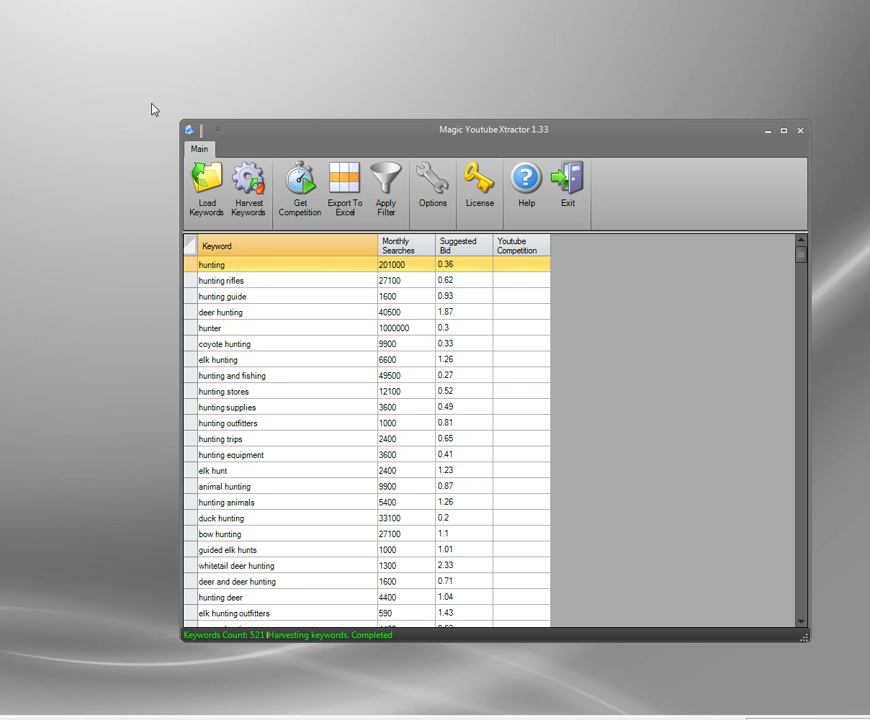
# Look through the harvested keywords together with their monthly searches and suggested bids
pyautogui.scroll(-12, 258, 278)
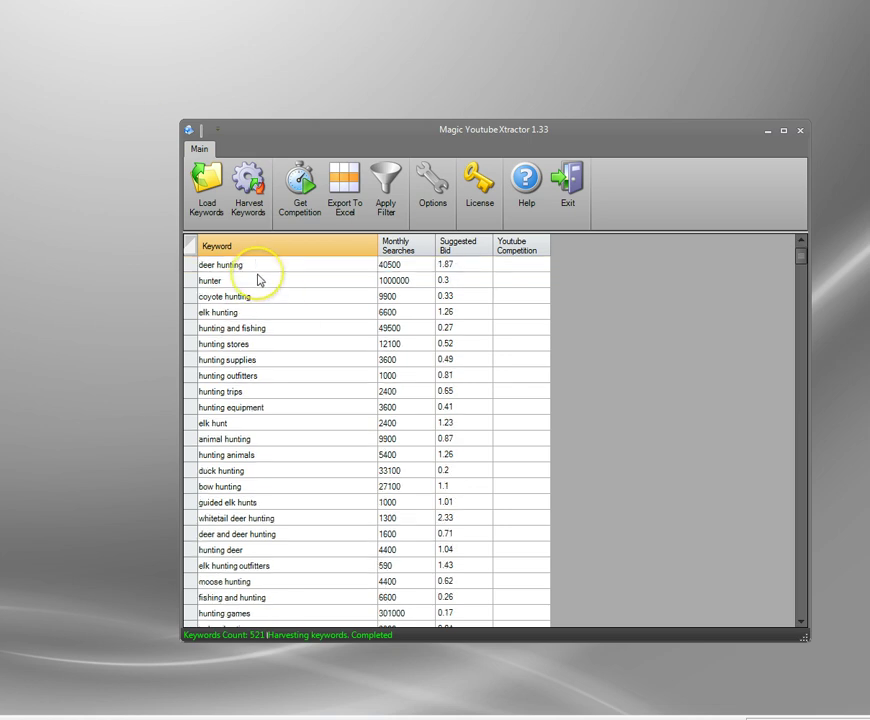
pyautogui.scroll(-2, 258, 280)
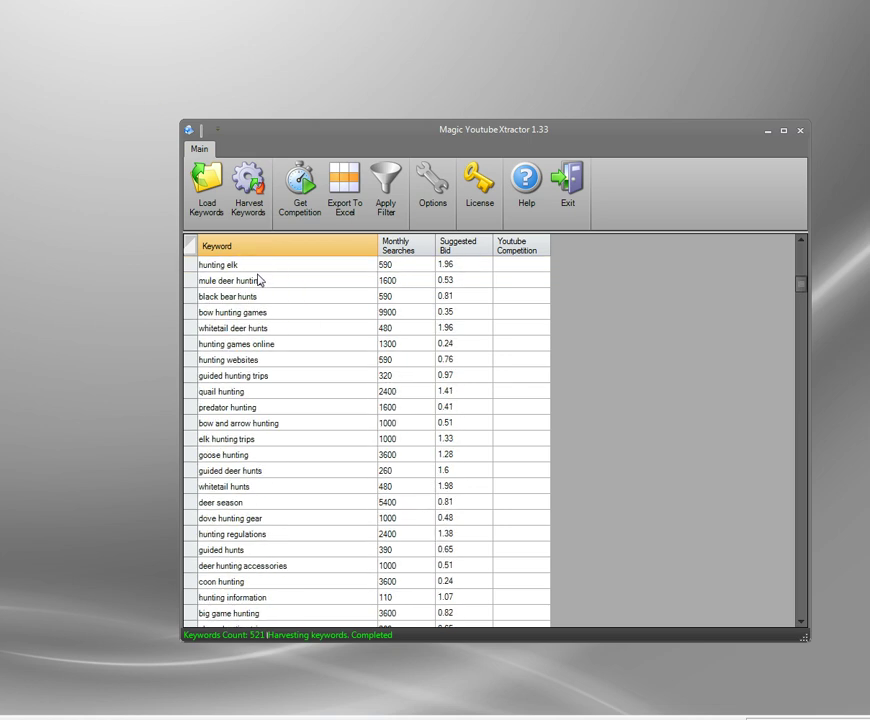
pyautogui.scroll(-20, 258, 280)
pyautogui.scroll(10, 258, 280)
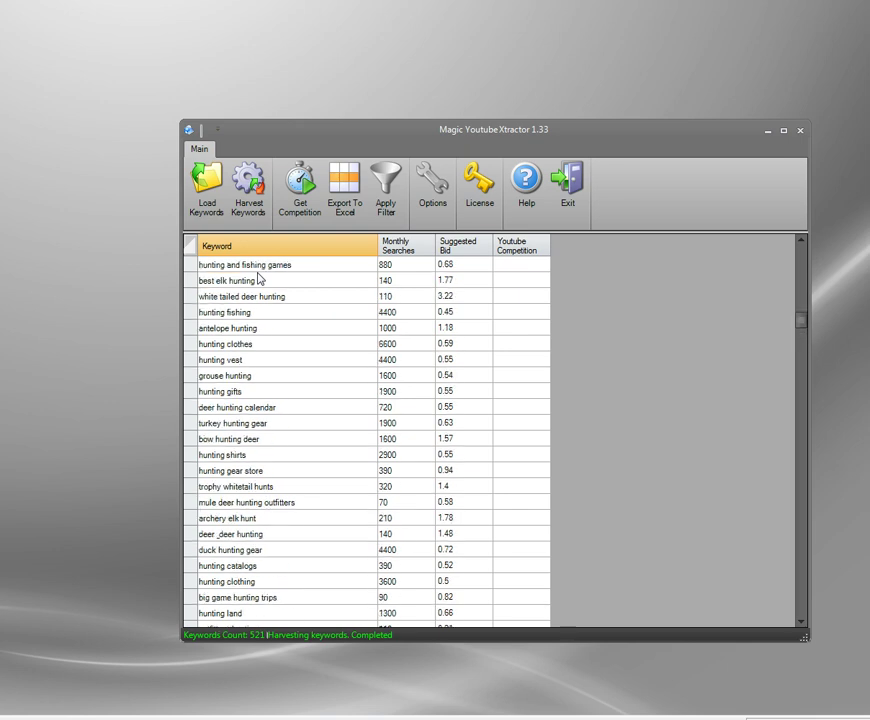
pyautogui.scroll(7, 230, 280)
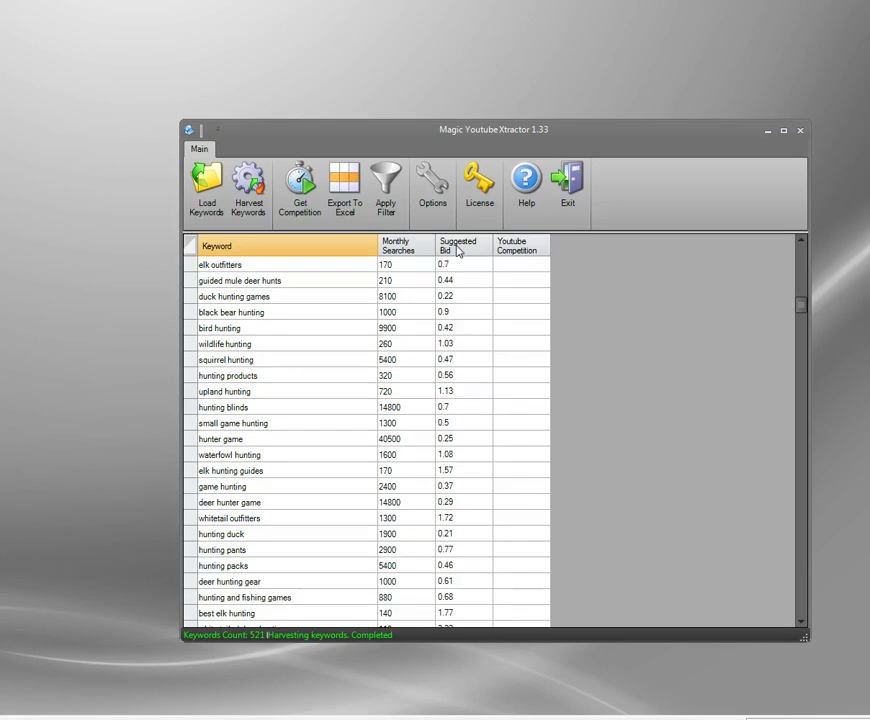
pyautogui.scroll(20, 458, 251)
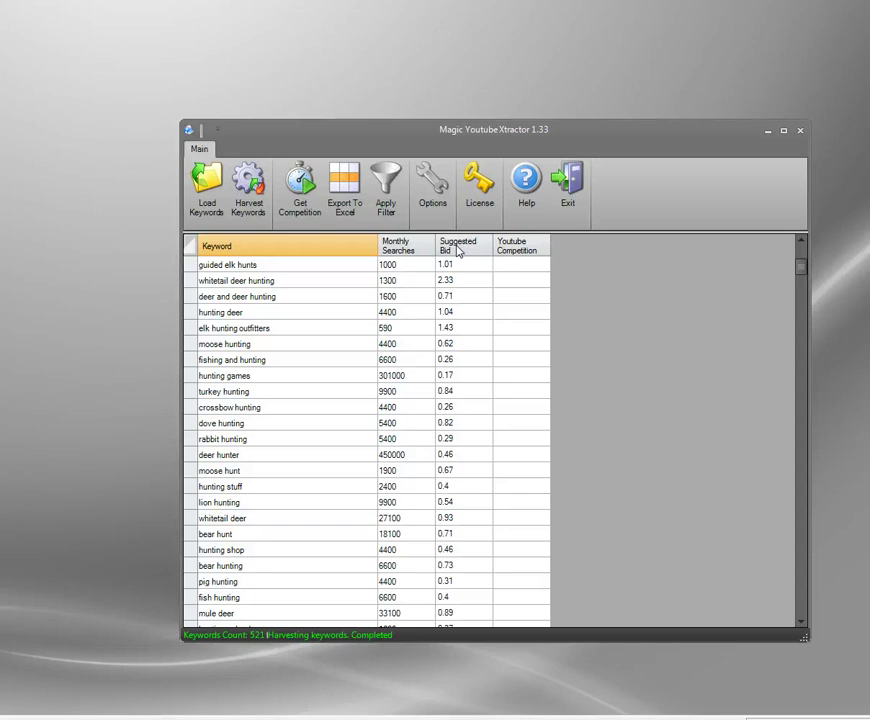
pyautogui.click(459, 250)
pyautogui.scroll(7, 463, 251)
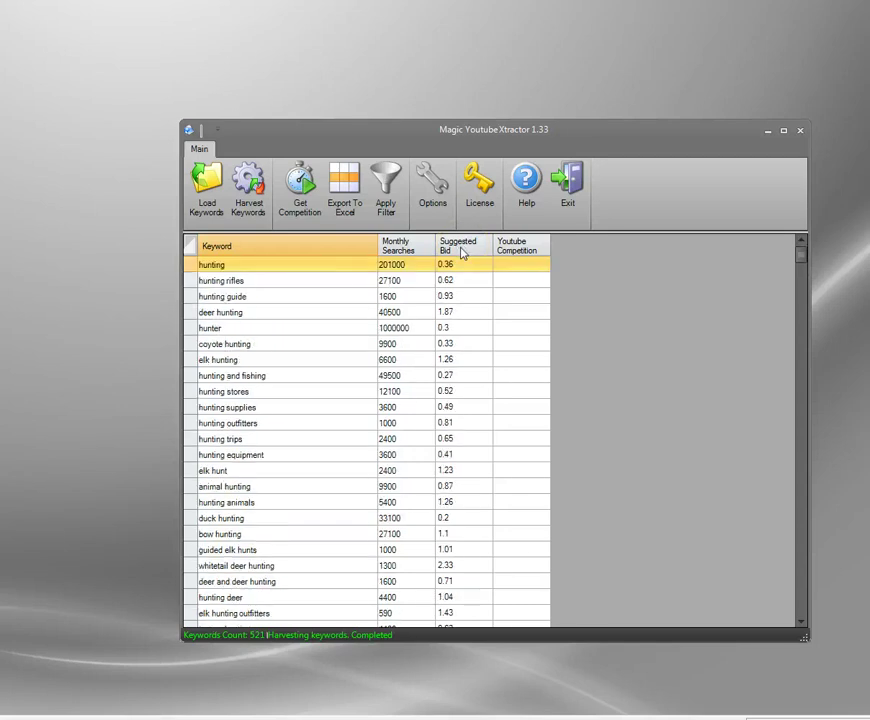
pyautogui.scroll(-20, 463, 251)
pyautogui.scroll(-15, 463, 251)
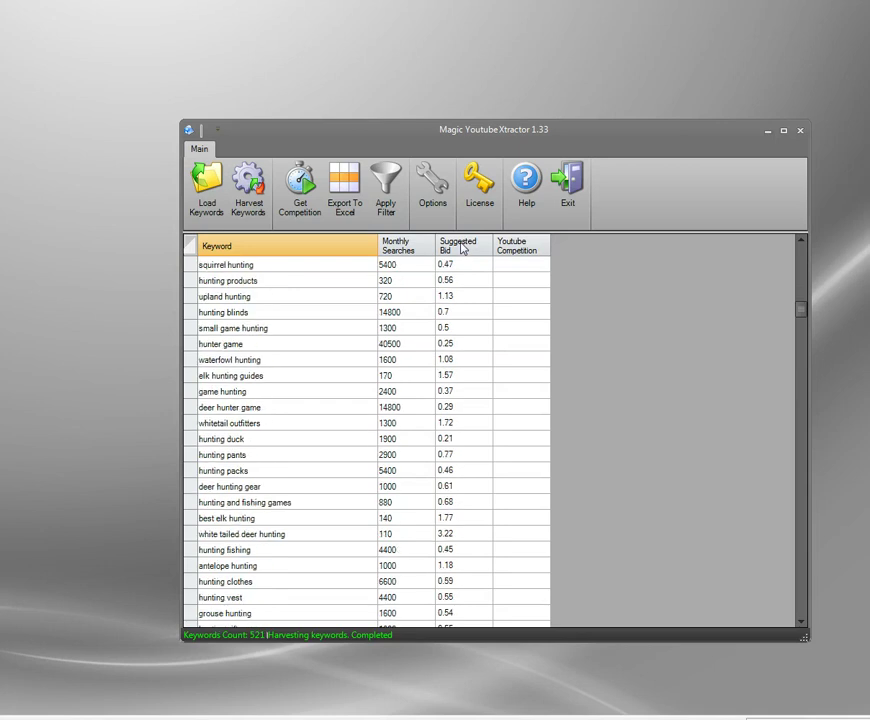
pyautogui.scroll(10, 463, 250)
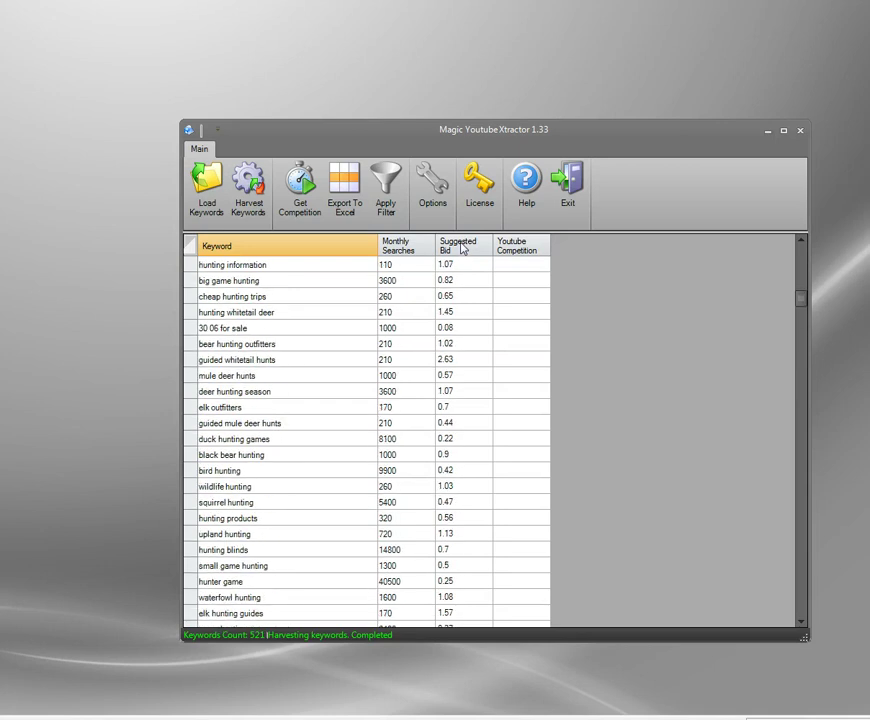
pyautogui.scroll(7, 463, 249)
# Sort the keyword list by suggested bid from highest to lowest
pyautogui.click(463, 245)
pyautogui.scroll(7, 486, 276)
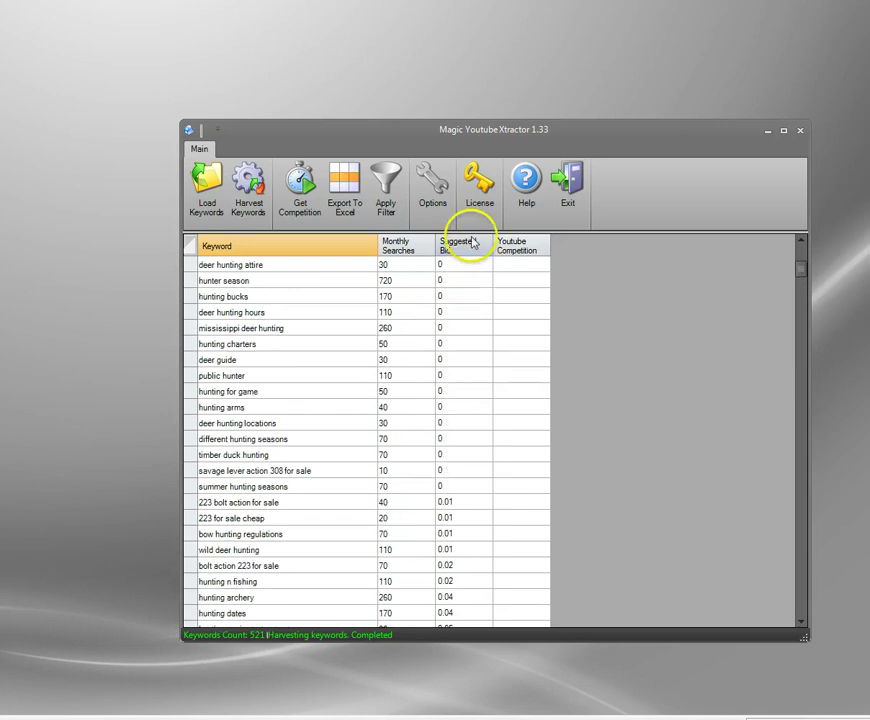
pyautogui.click(472, 244)
pyautogui.scroll(7, 472, 244)
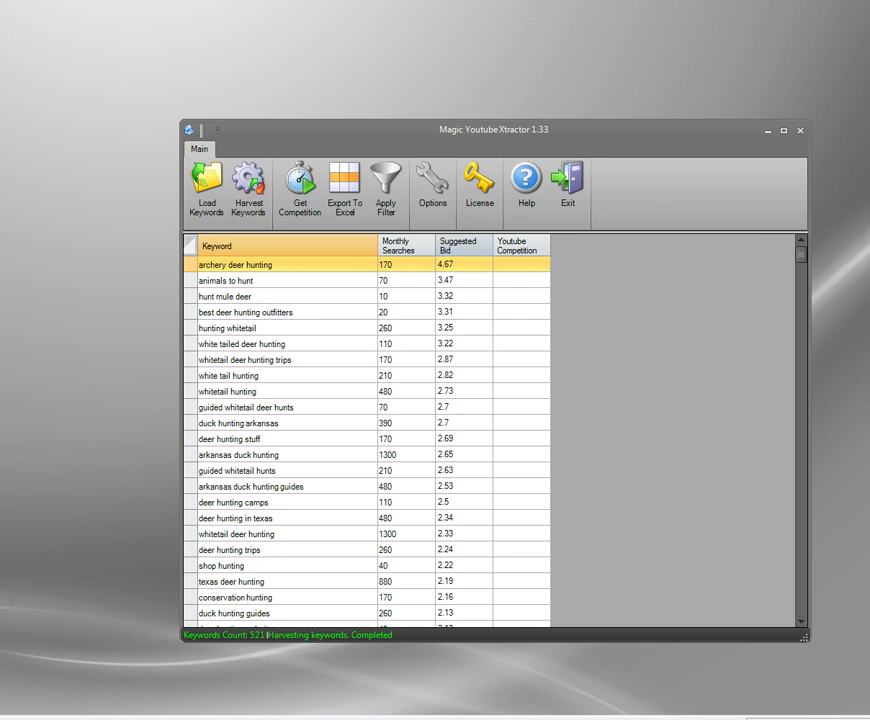
# Examine the suggested bid and YouTube competition of the keyword archery deer hunting
pyautogui.click(546, 264)
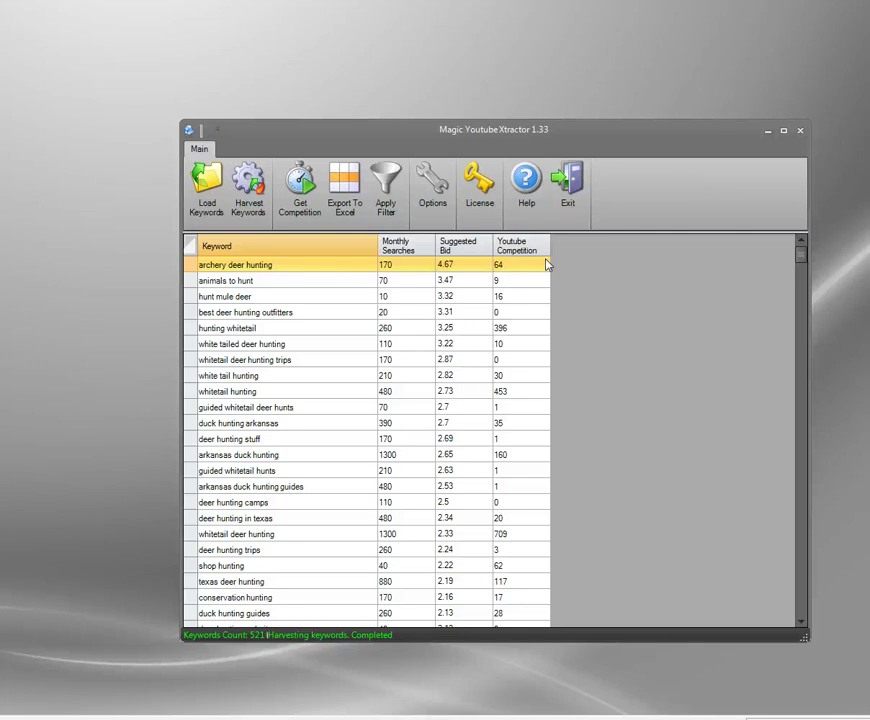
pyautogui.moveTo(803, 253)
pyautogui.mouseDown()
pyautogui.moveTo(814, 606)
pyautogui.moveTo(801, 245)
pyautogui.mouseUp()
pyautogui.click(432, 264)
pyautogui.click(443, 262)
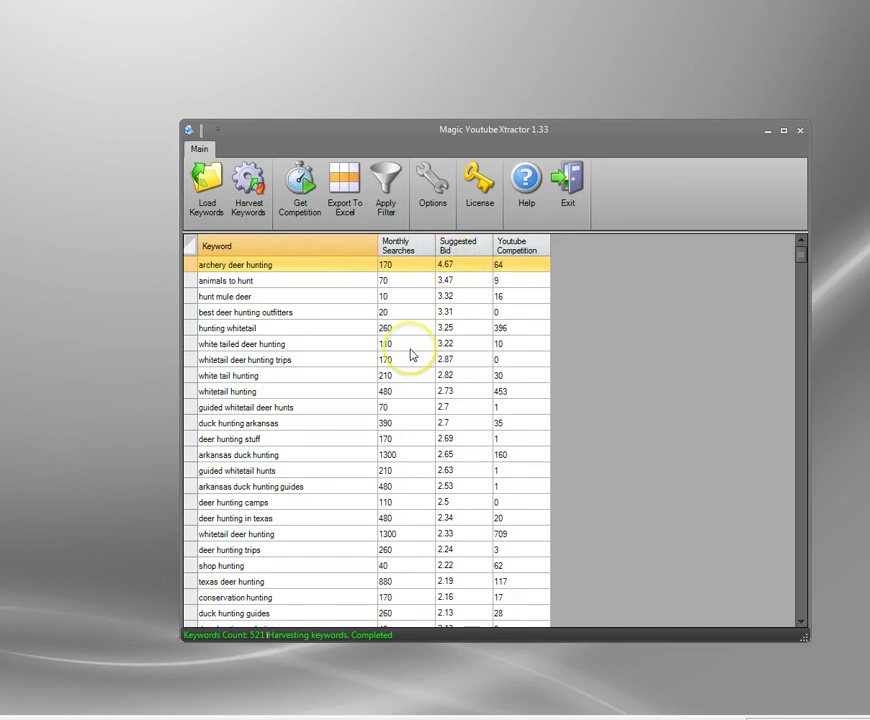
pyautogui.click(524, 266)
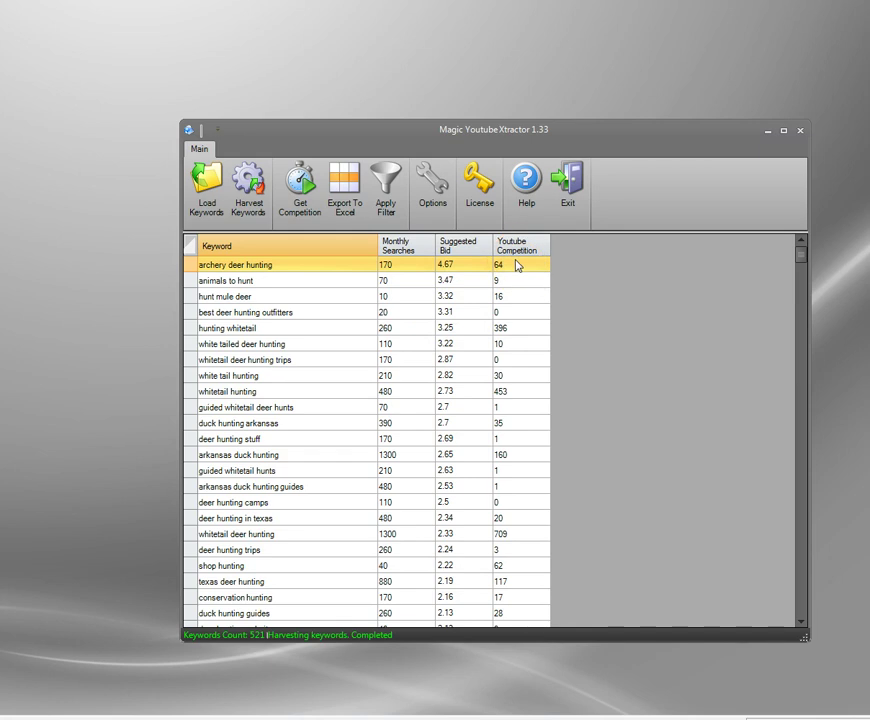
pyautogui.click(516, 268)
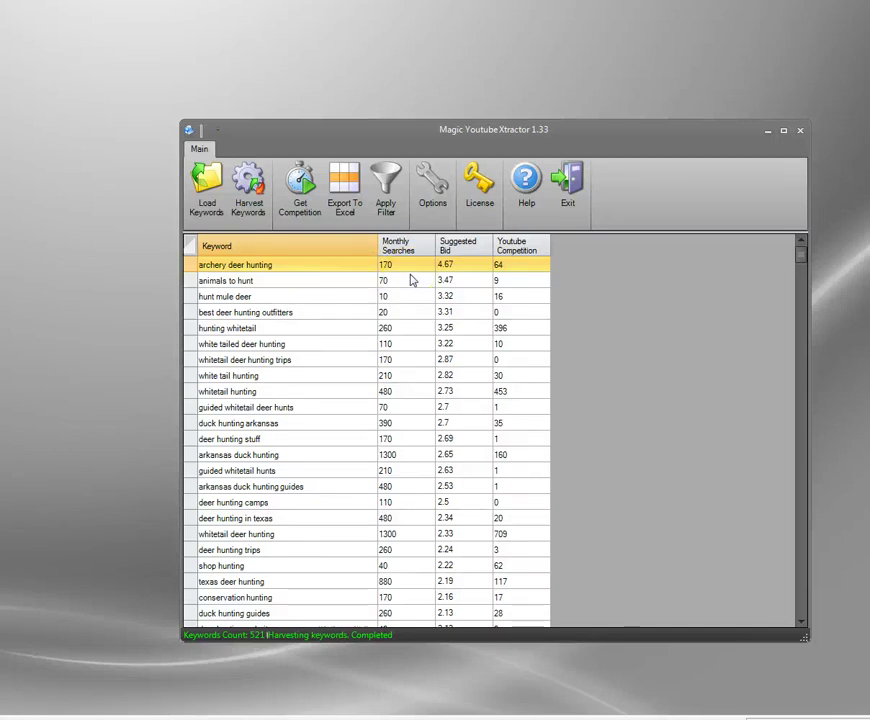
# Sort the keyword list by YouTube competition from lowest to highest and review the first entries
pyautogui.click(527, 253)
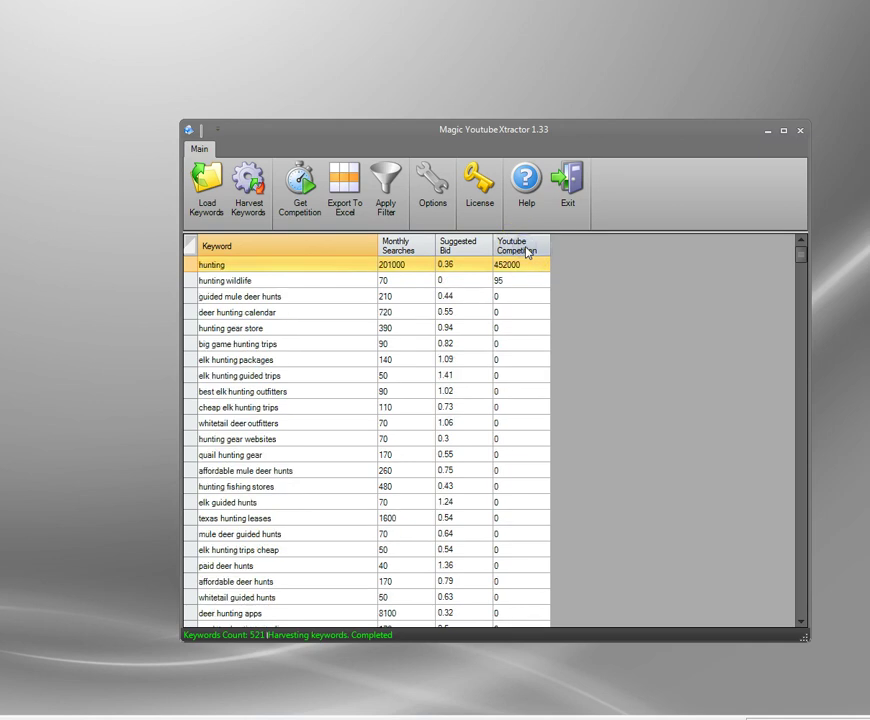
pyautogui.scroll(-2, 520, 294)
pyautogui.scroll(-3, 520, 294)
pyautogui.scroll(5, 520, 294)
pyautogui.scroll(-1, 520, 293)
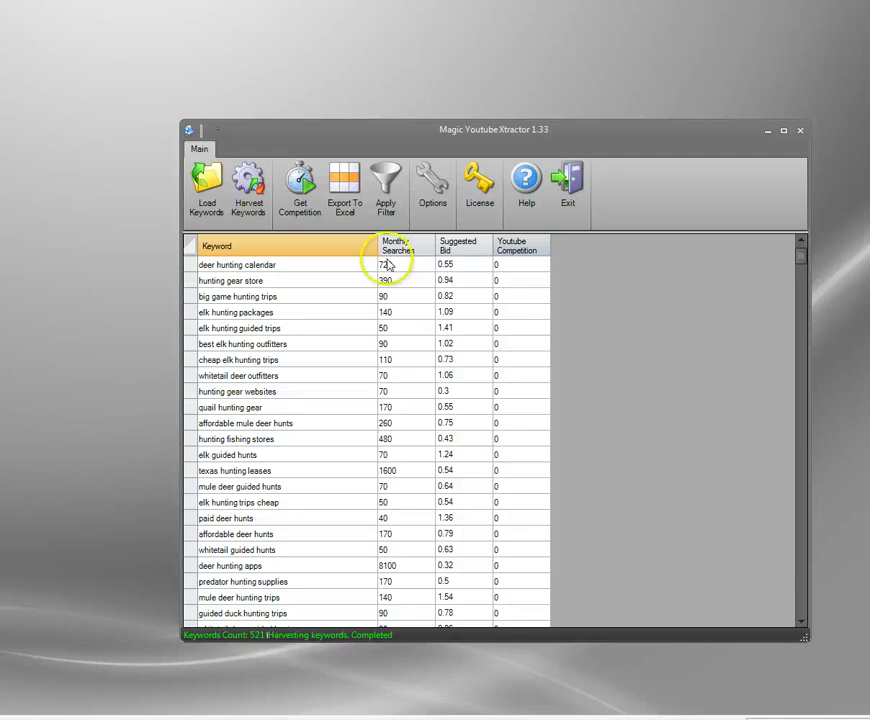
pyautogui.scroll(-1, 500, 410)
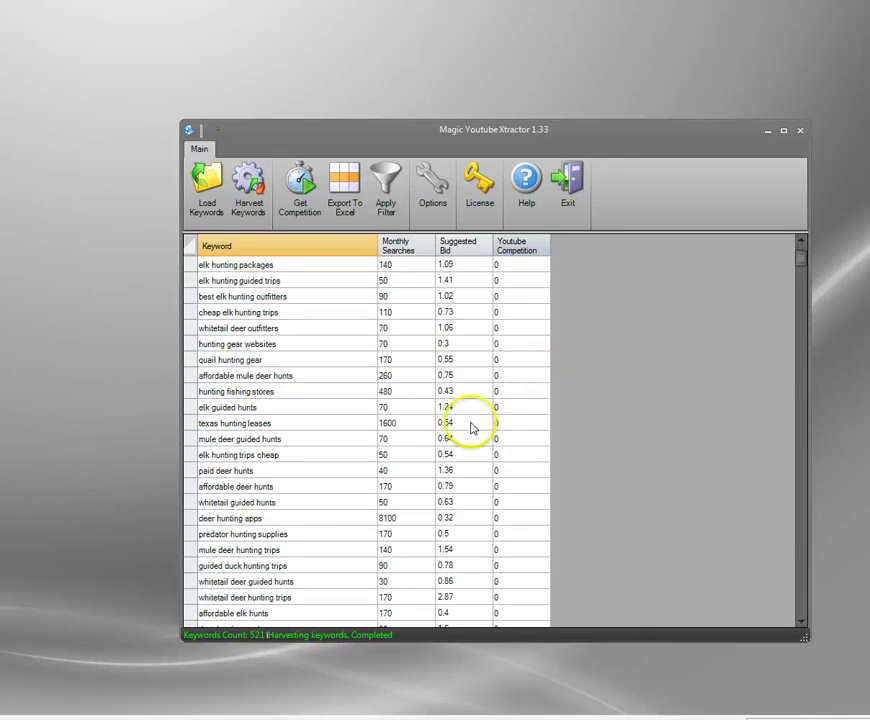
# Compare monthly searches and competition for the keywords elk hunting trips cheap, texas hunting leases and deer hunting apps
pyautogui.click(272, 452)
pyautogui.scroll(-1, 269, 461)
pyautogui.scroll(2, 269, 459)
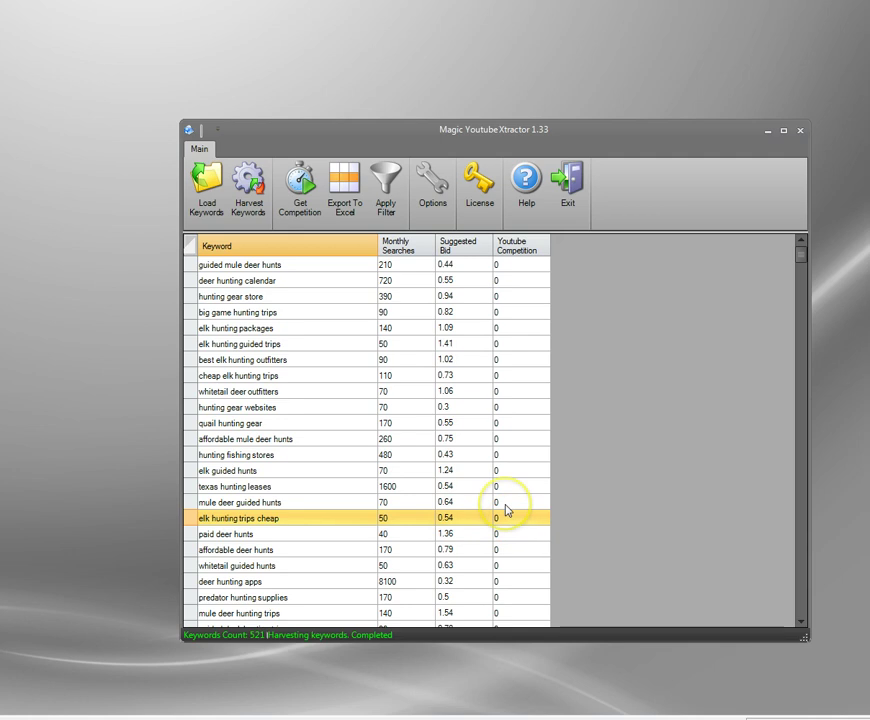
pyautogui.click(270, 489)
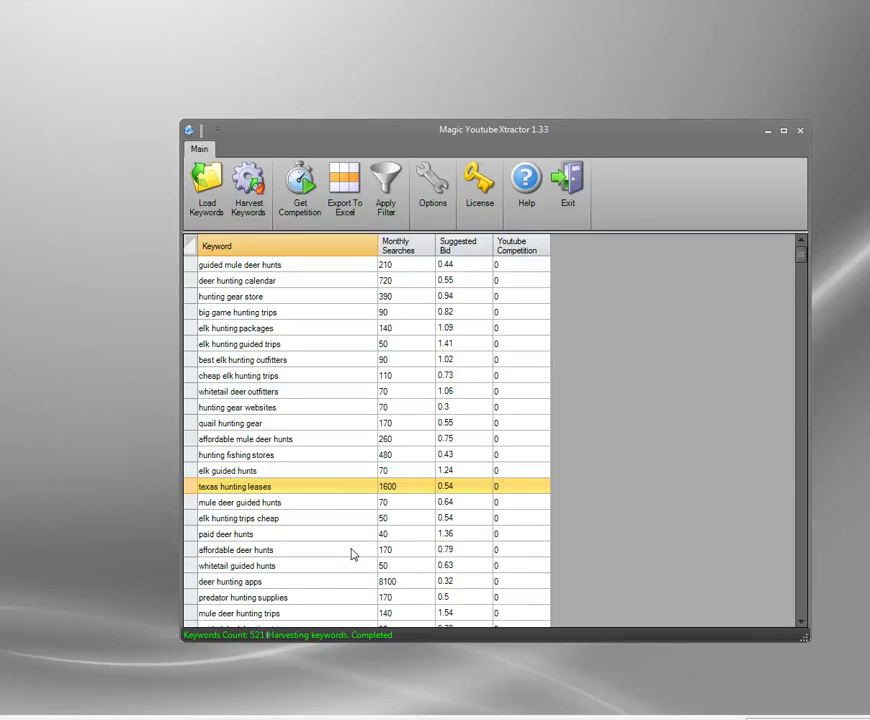
pyautogui.click(243, 518)
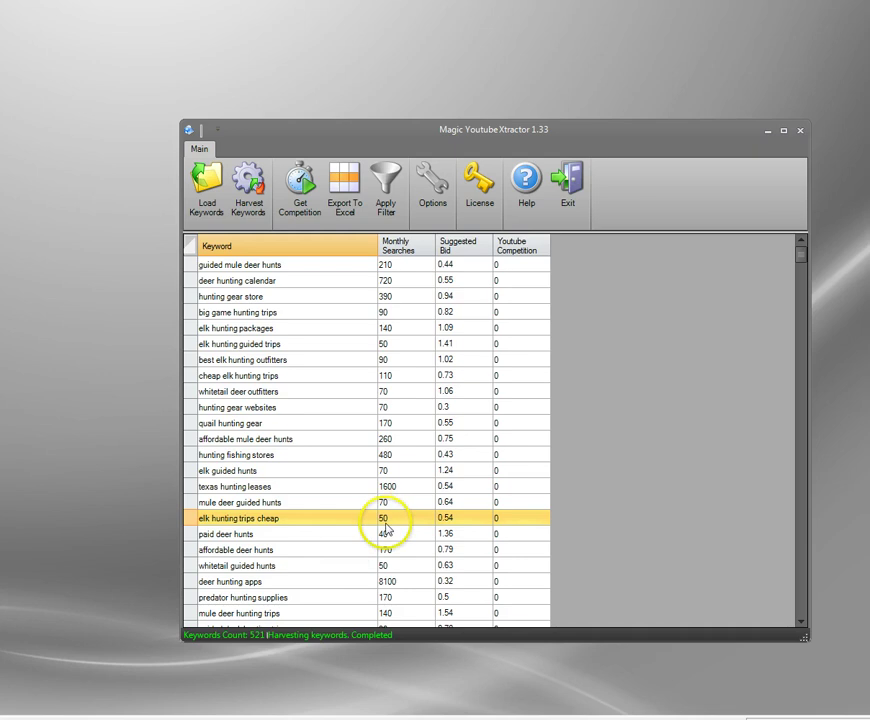
pyautogui.click(258, 583)
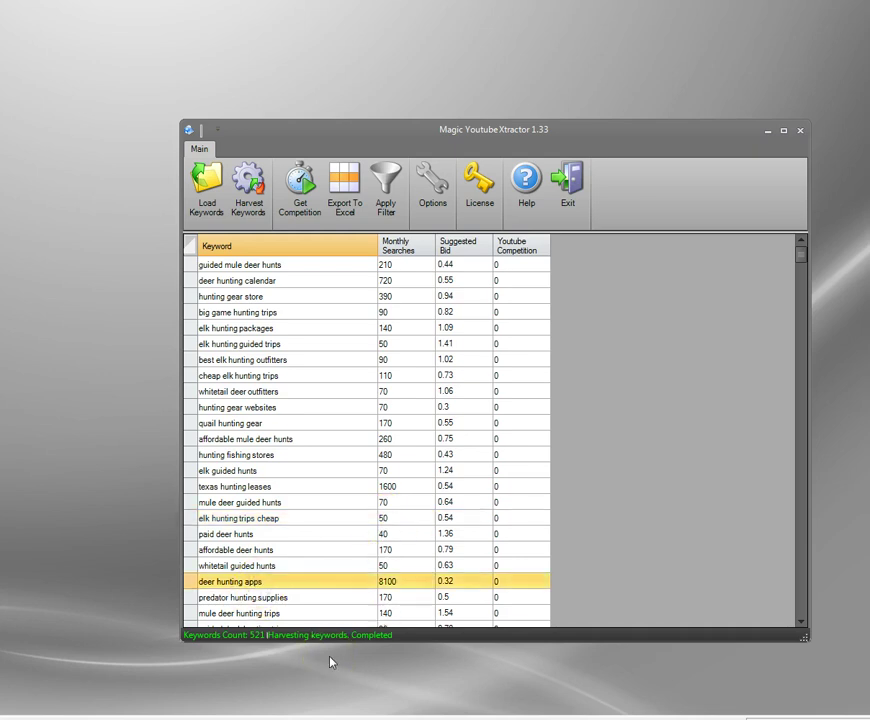
pyautogui.click(293, 590)
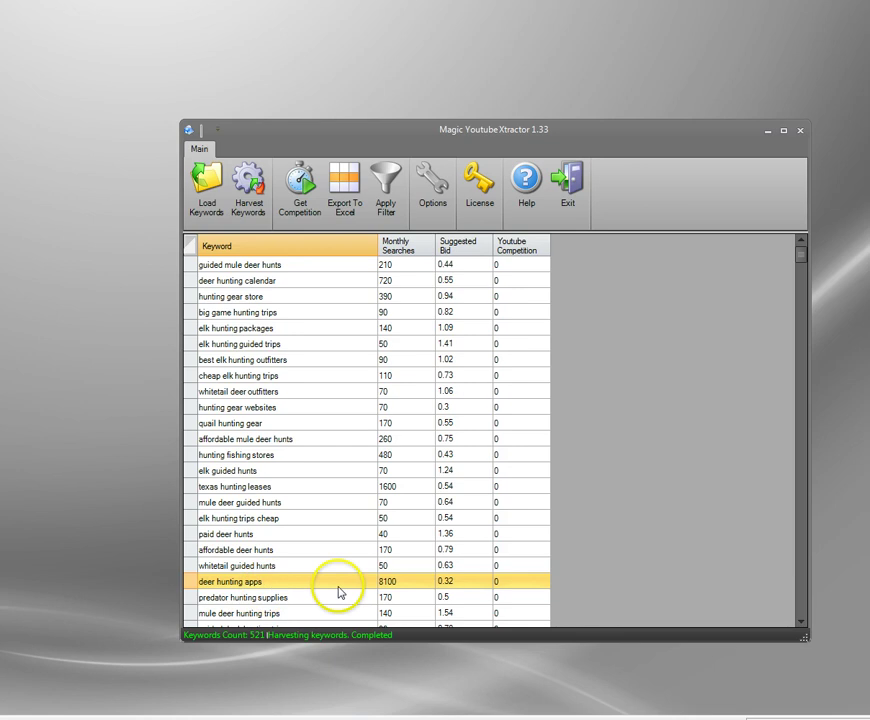
pyautogui.click(408, 588)
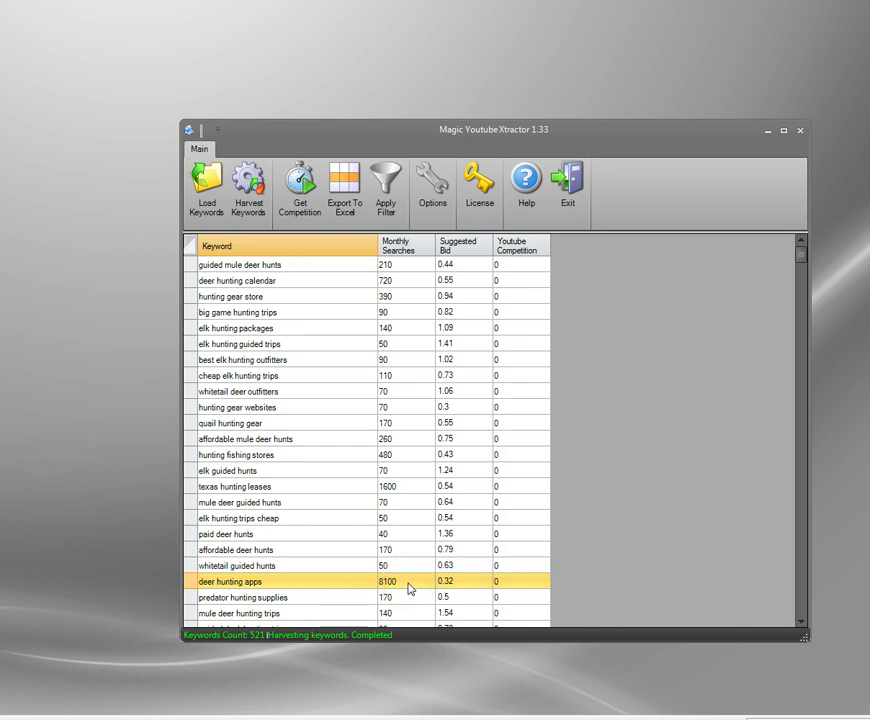
pyautogui.click(509, 584)
# Survey the competition-sorted list from the lowest-competition keywords to the highly competitive ones and back
pyautogui.scroll(-1, 332, 603)
pyautogui.scroll(-6, 332, 603)
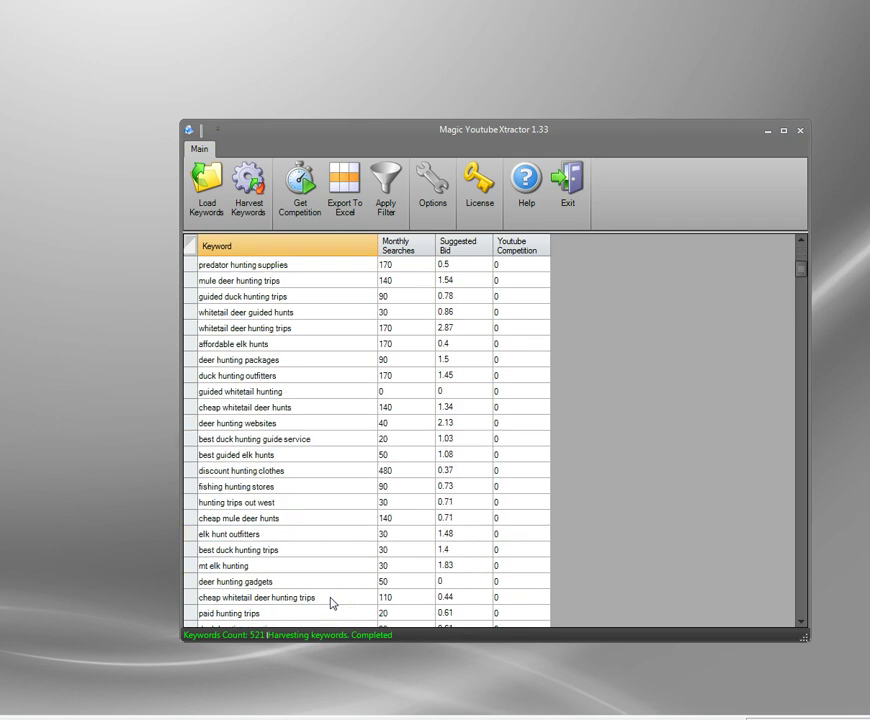
pyautogui.scroll(-4, 332, 603)
pyautogui.scroll(-1, 332, 603)
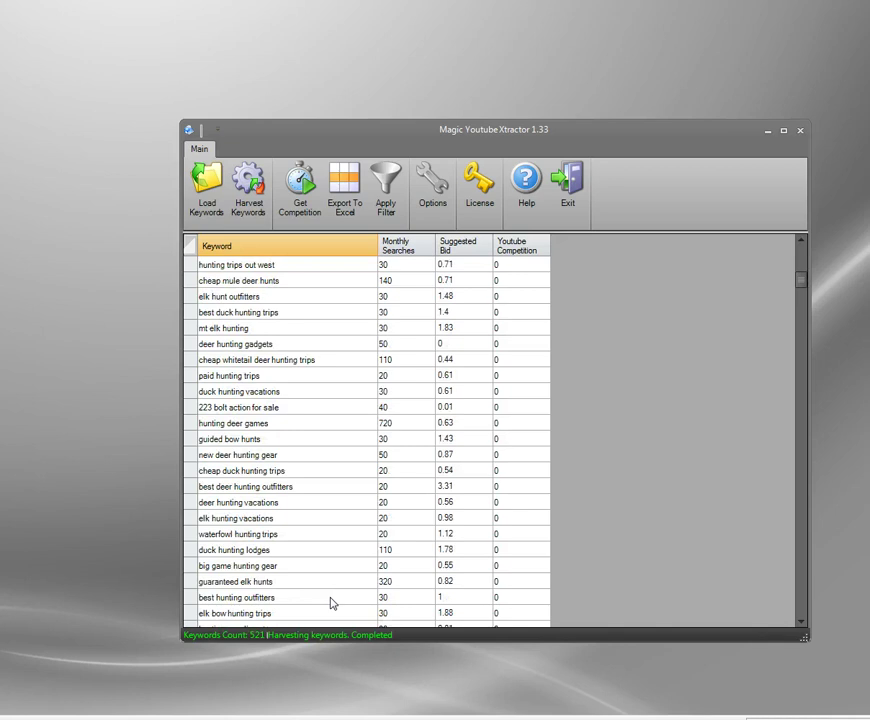
pyautogui.scroll(-5, 333, 603)
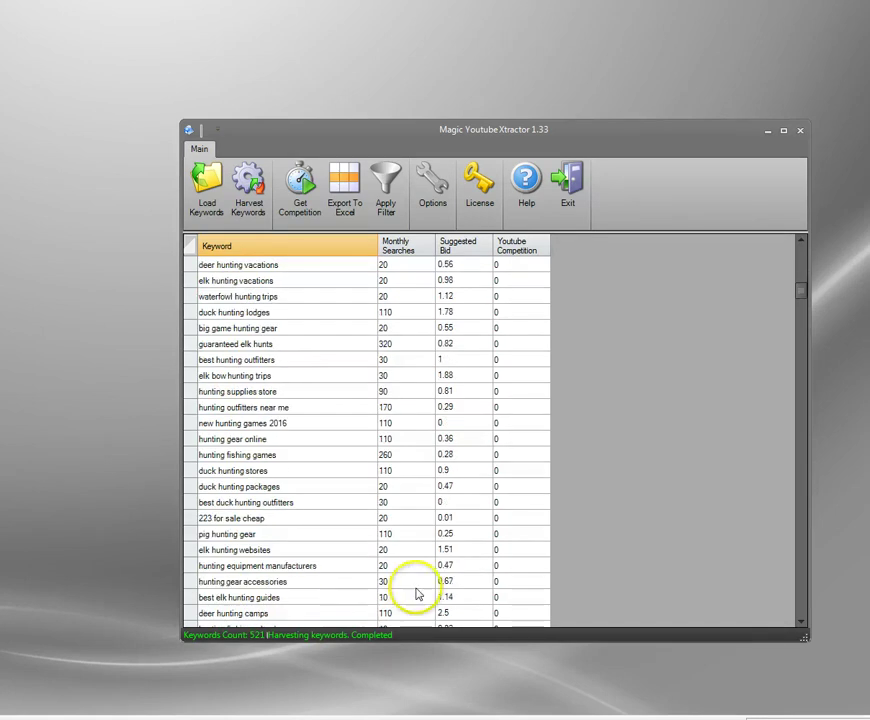
pyautogui.scroll(-4, 412, 592)
pyautogui.scroll(-7, 435, 530)
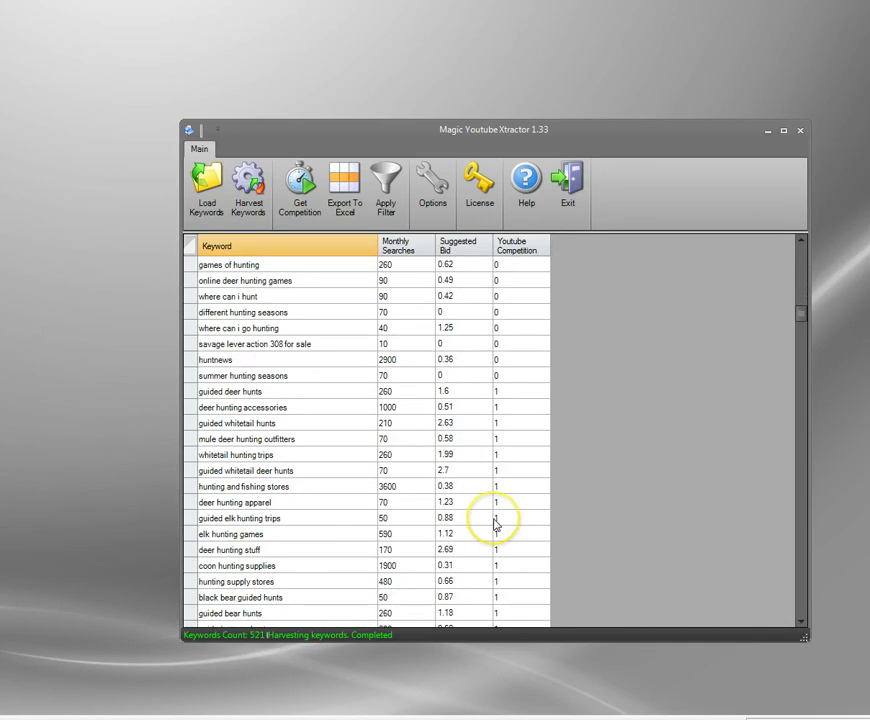
pyautogui.scroll(-5, 495, 522)
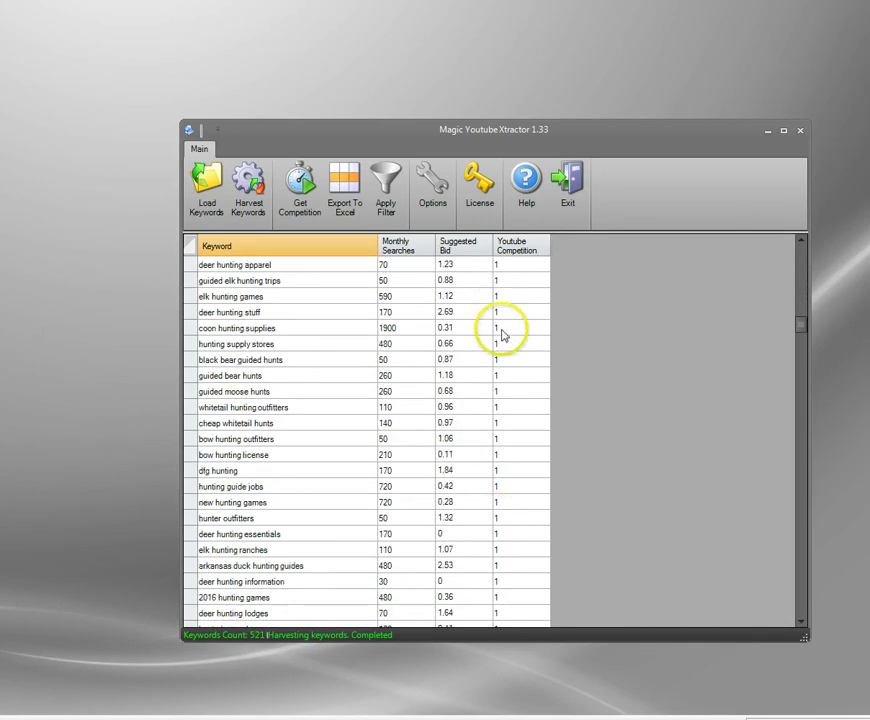
pyautogui.scroll(-10, 502, 443)
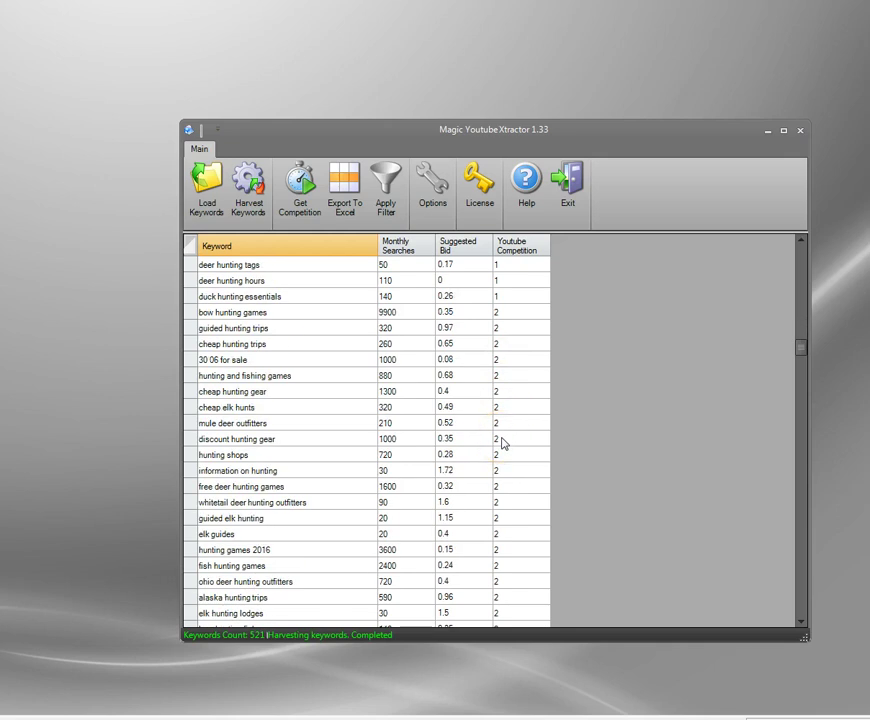
pyautogui.scroll(2, 502, 443)
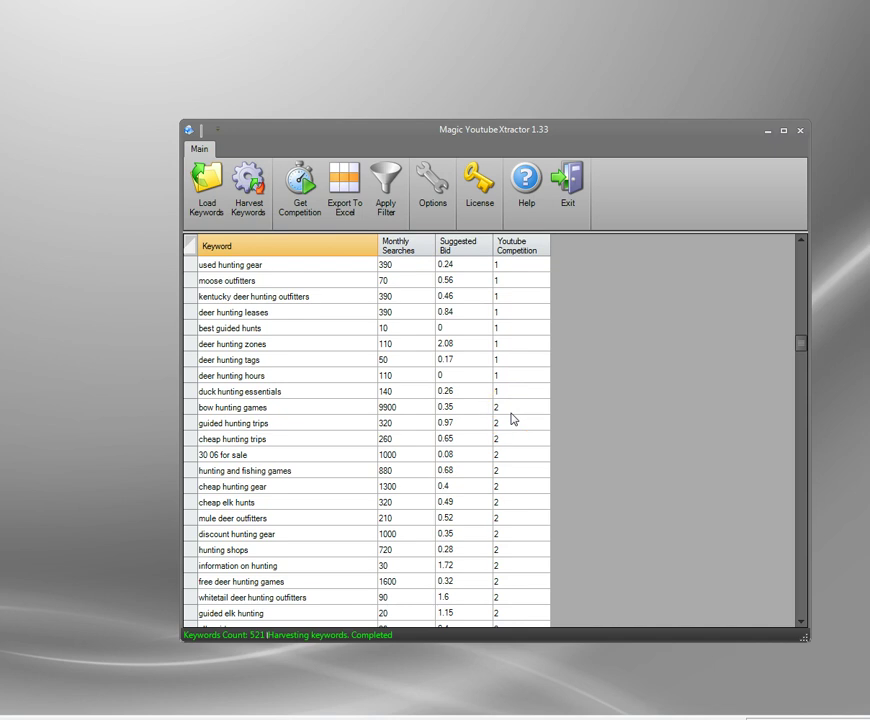
pyautogui.scroll(2, 285, 390)
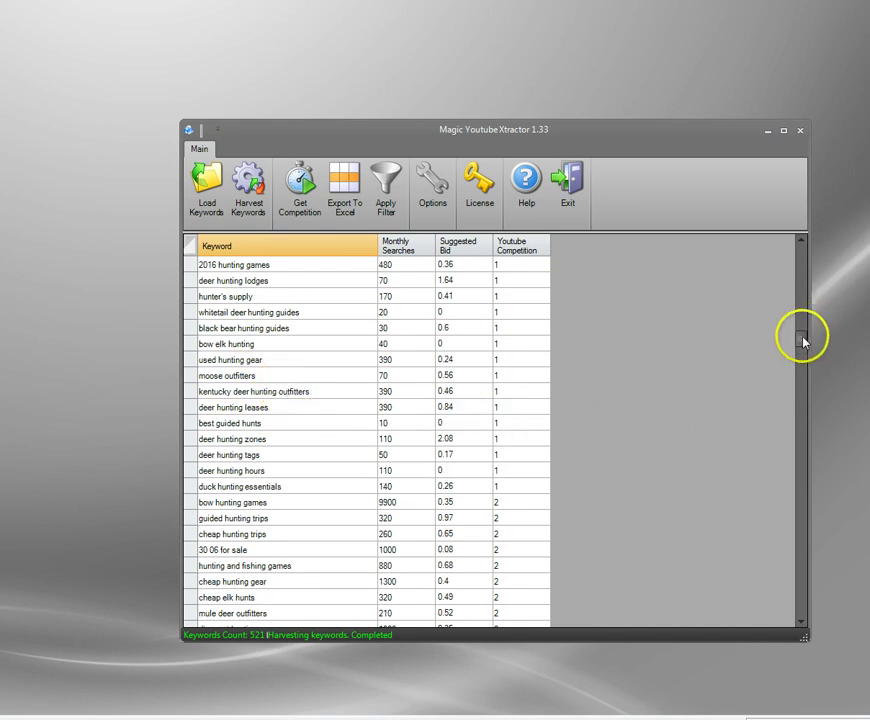
pyautogui.moveTo(803, 342); pyautogui.dragTo(790, 600)
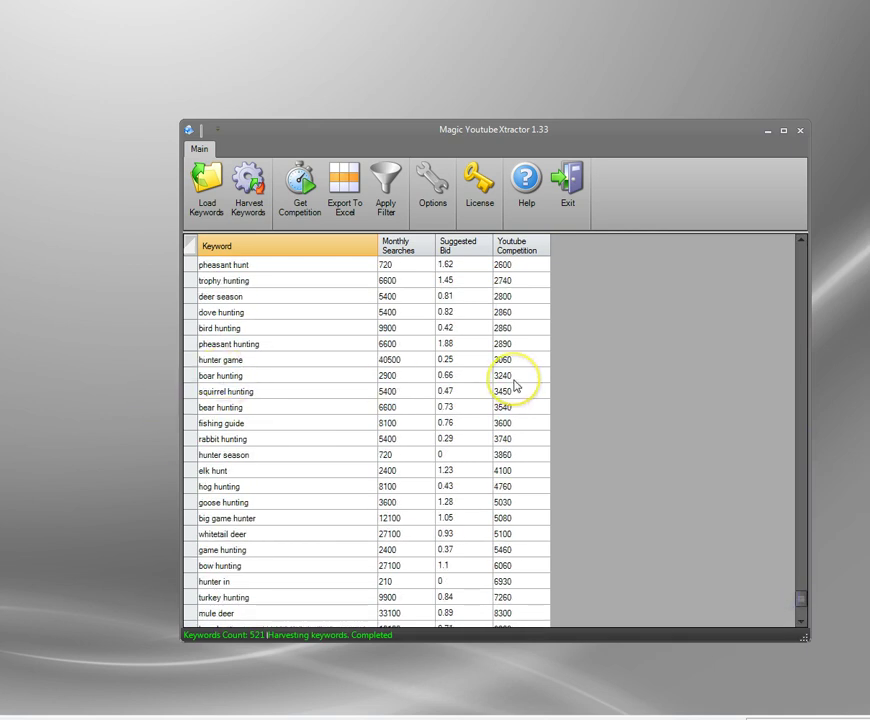
pyautogui.moveTo(801, 597); pyautogui.dragTo(793, 317)
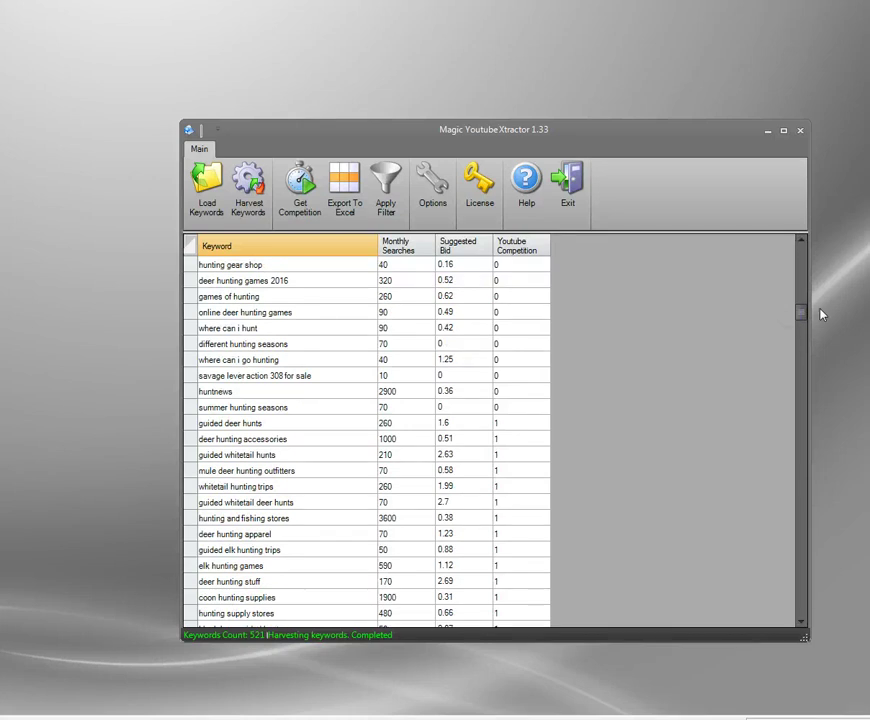
# Open the competing video details for the keyword hunting and fishing stores, examine its title, description, tags and views, and close them
pyautogui.click(808, 301)
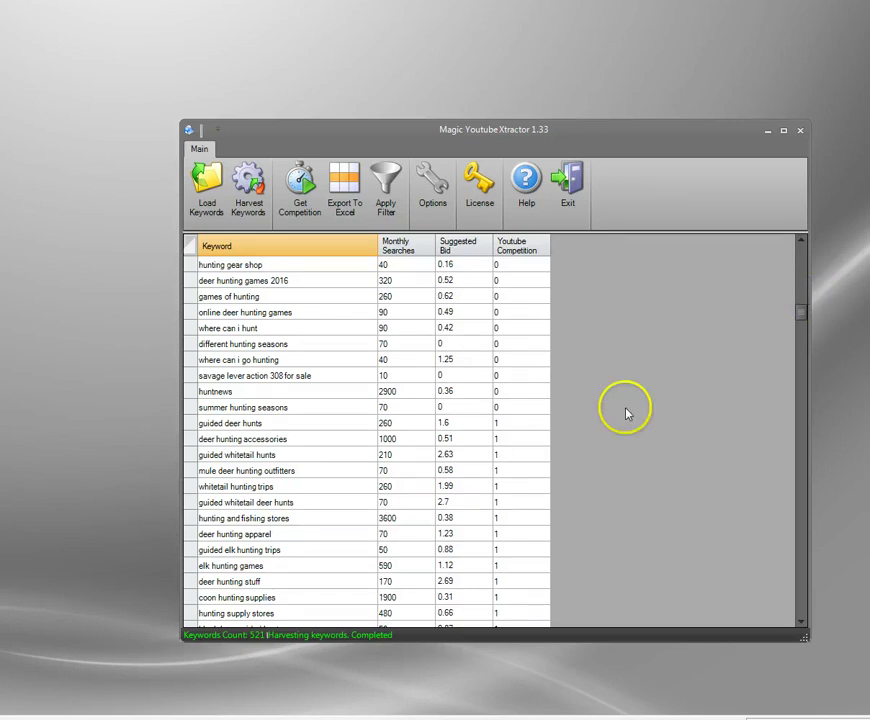
pyautogui.click(262, 520)
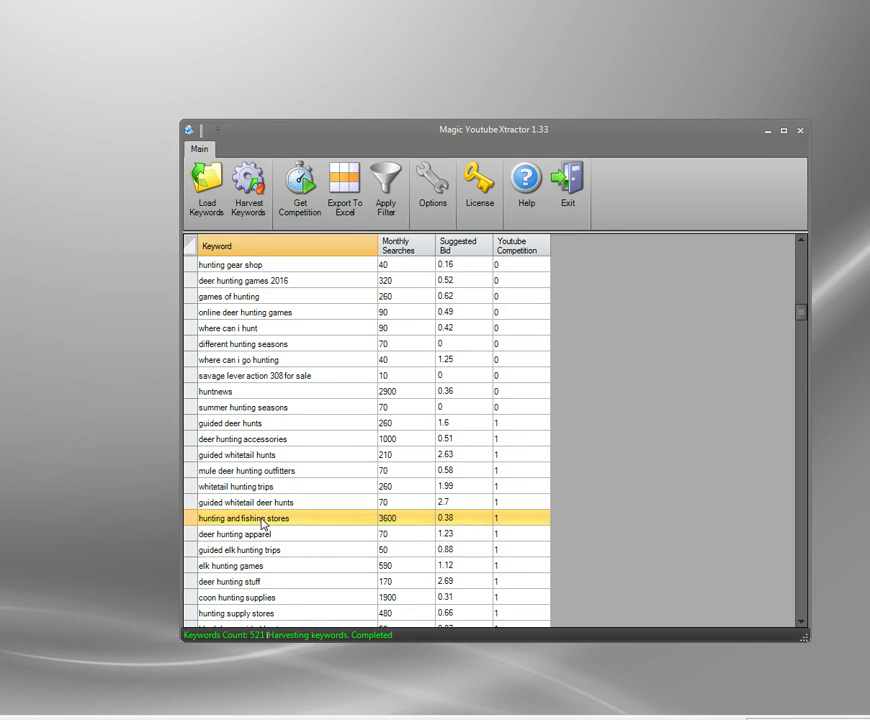
pyautogui.doubleClick(262, 520)
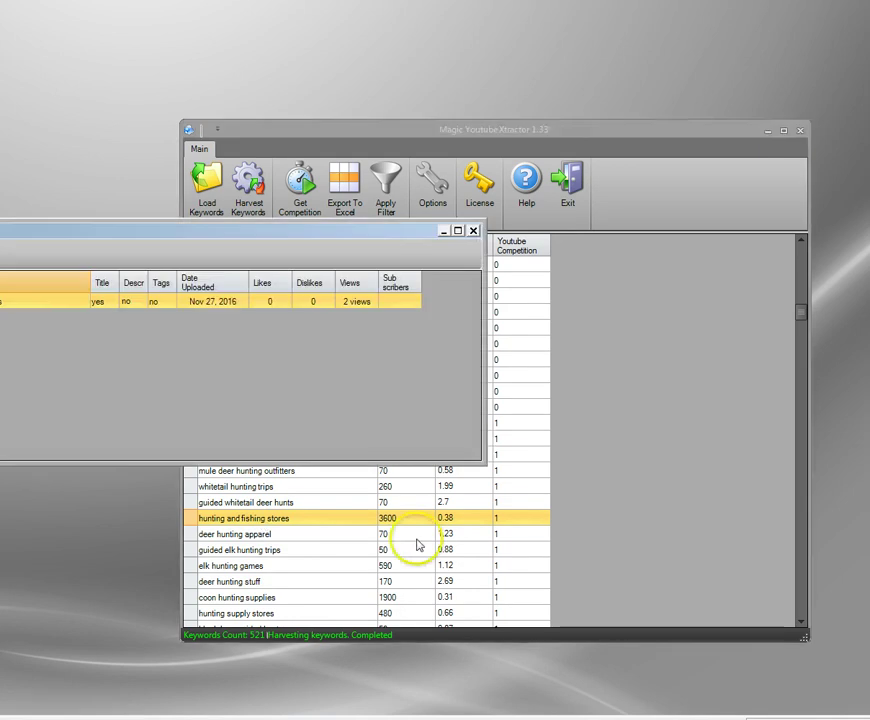
pyautogui.moveTo(148, 229); pyautogui.dragTo(393, 168)
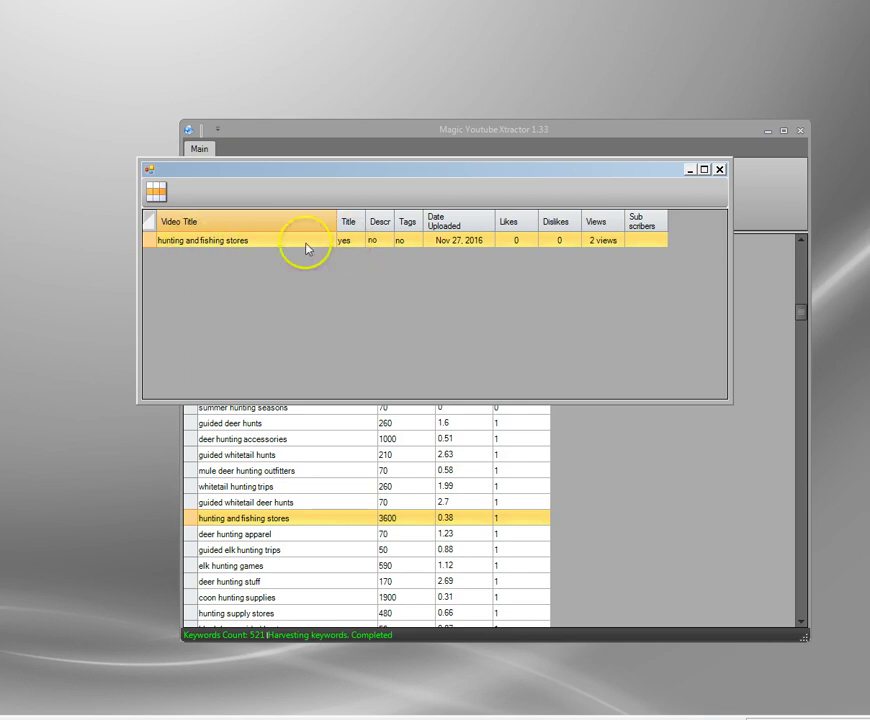
pyautogui.click(720, 170)
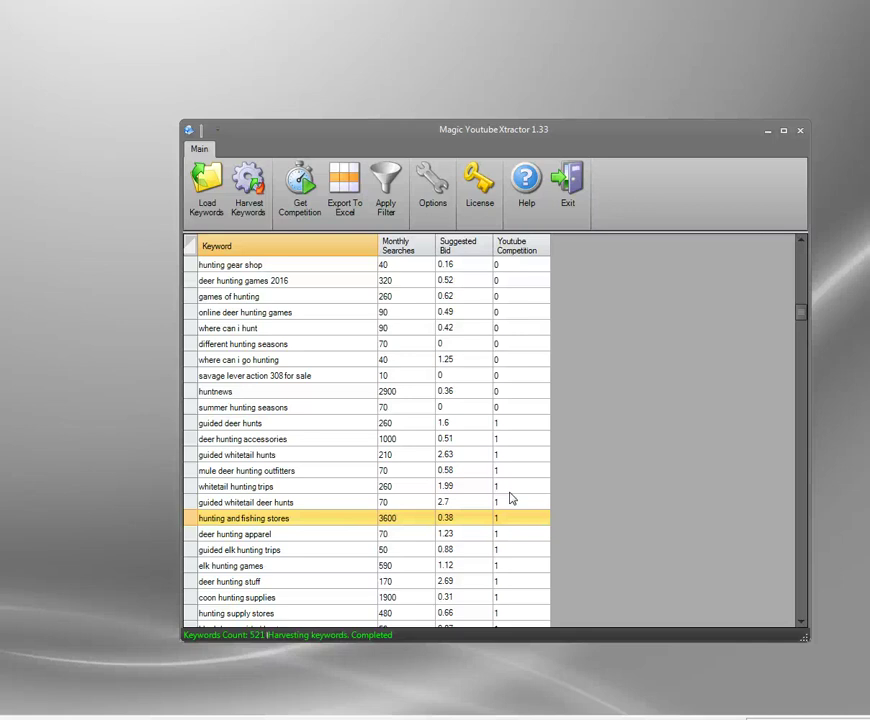
# Review the keywords with zero YouTube competition, comparing their monthly searches and suggested bids
pyautogui.scroll(1, 505, 498)
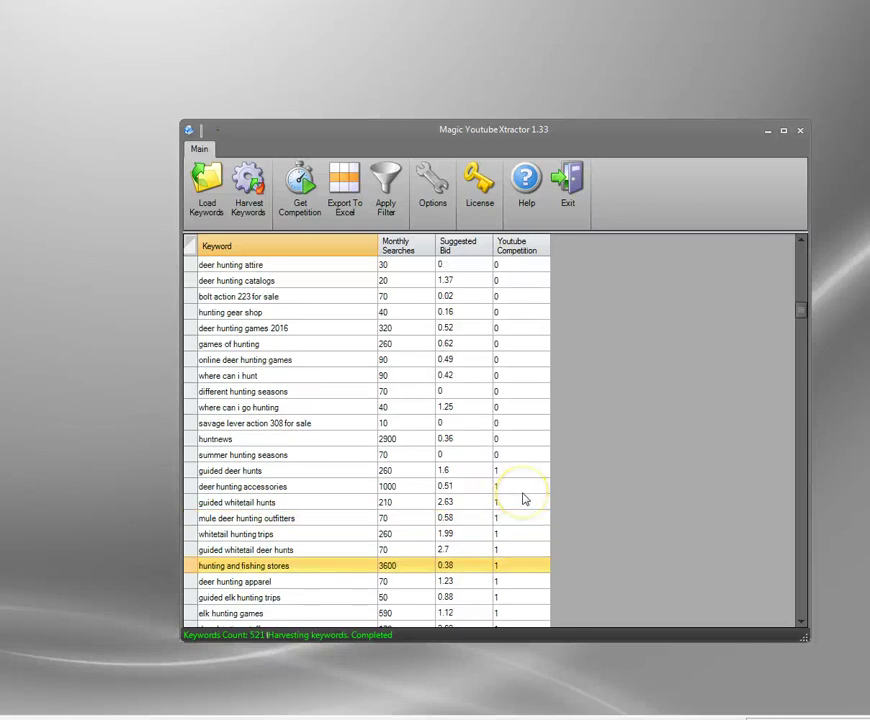
pyautogui.scroll(8, 525, 503)
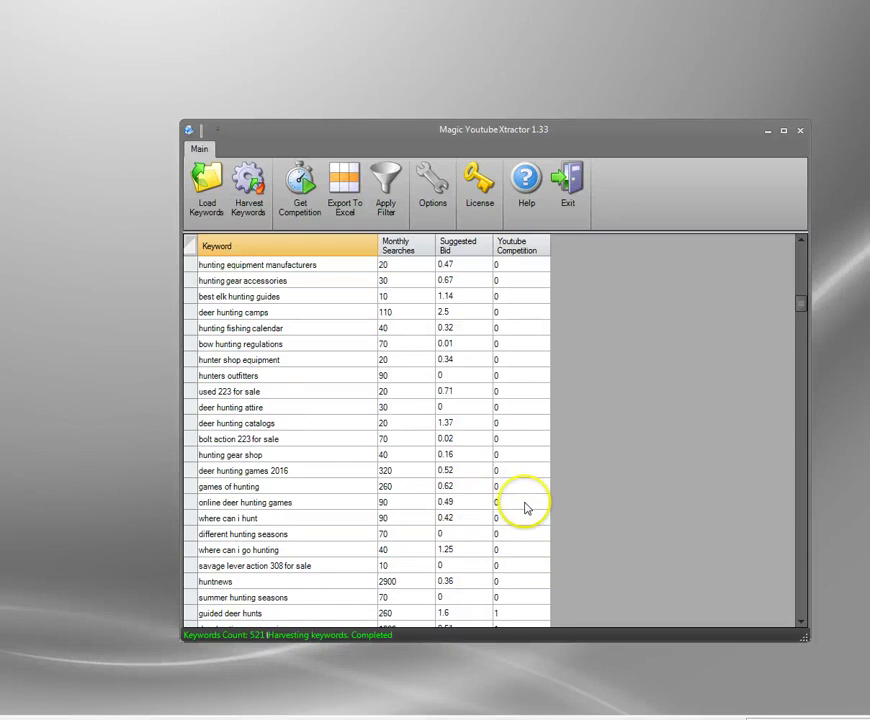